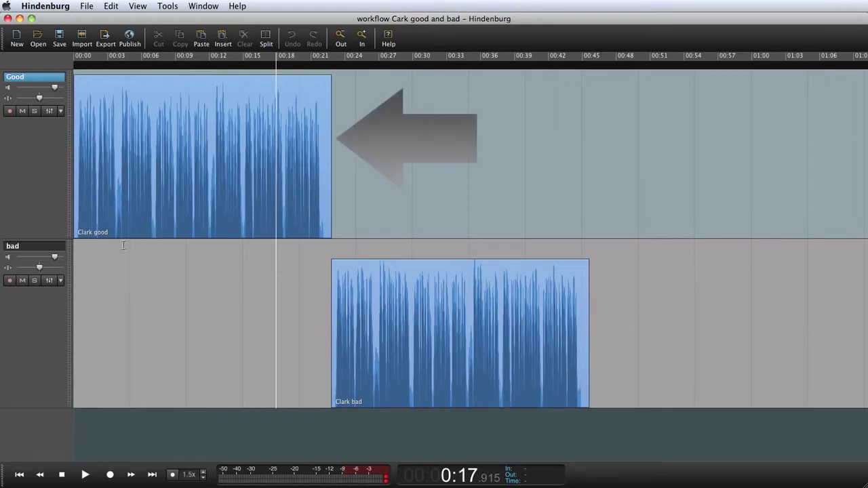
# - Play the Clark good clip from its start, then play the bad clip from about 0:23 and stop
pyautogui.click(80, 236)
pyautogui.press('space')
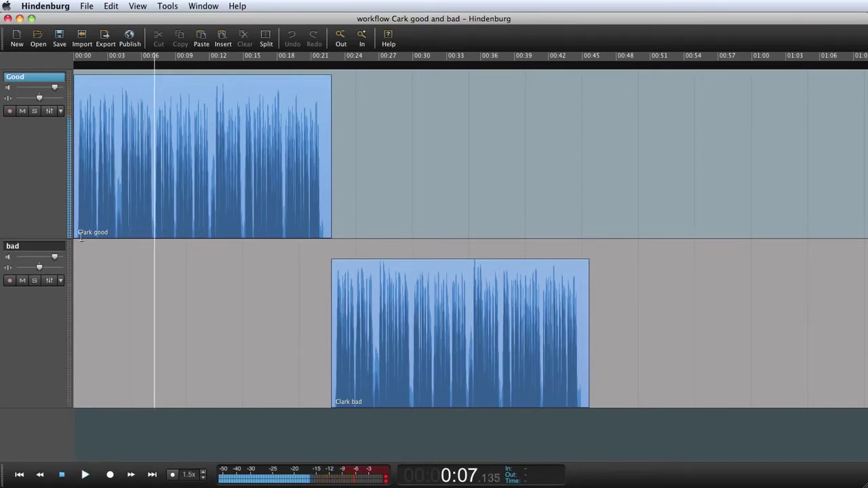
pyautogui.click(336, 247)
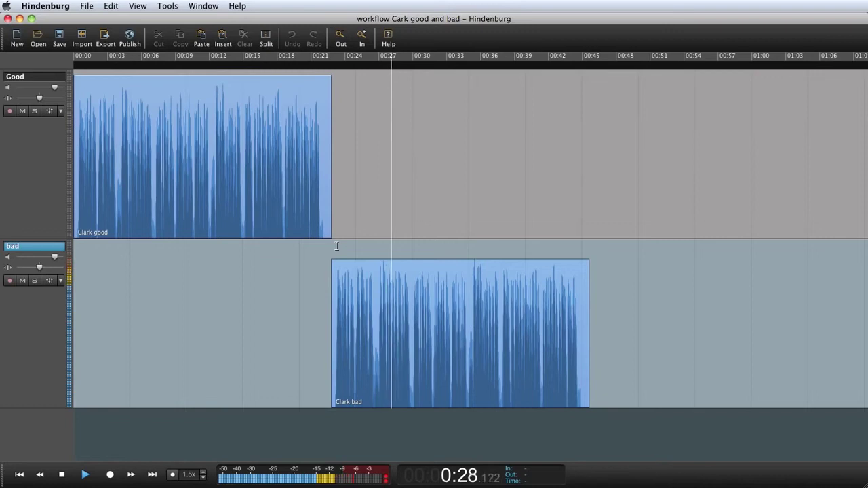
pyautogui.press('space')
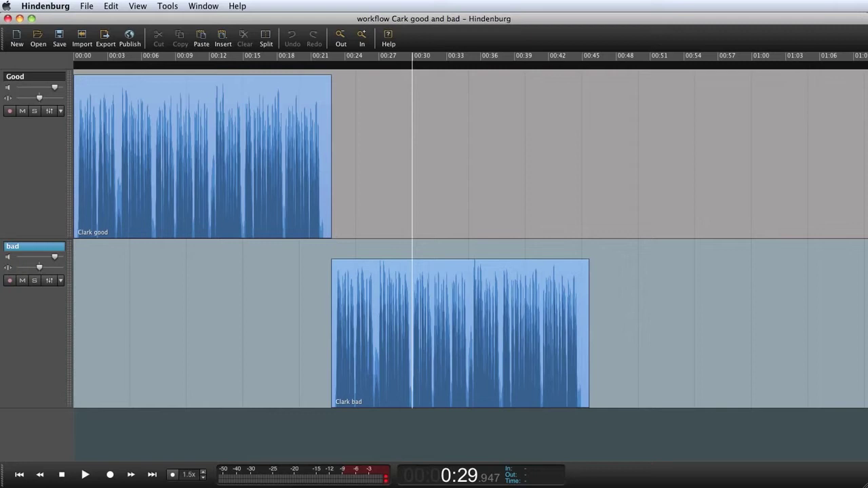
# - Learn a voice profile from the Good track and save it under the name clark
pyautogui.click(60, 113)
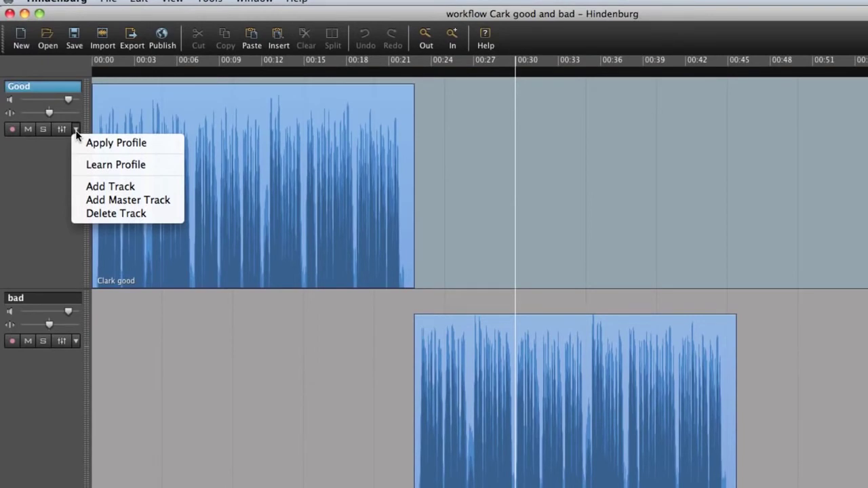
pyautogui.click(108, 167)
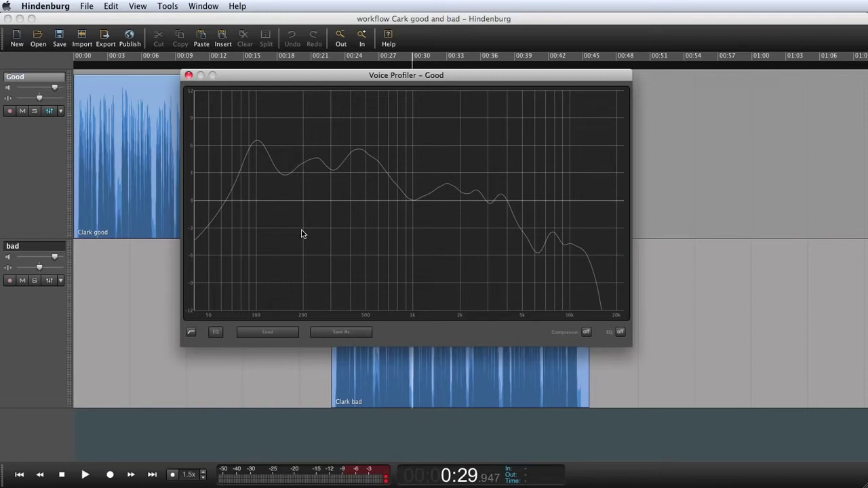
pyautogui.click(343, 332)
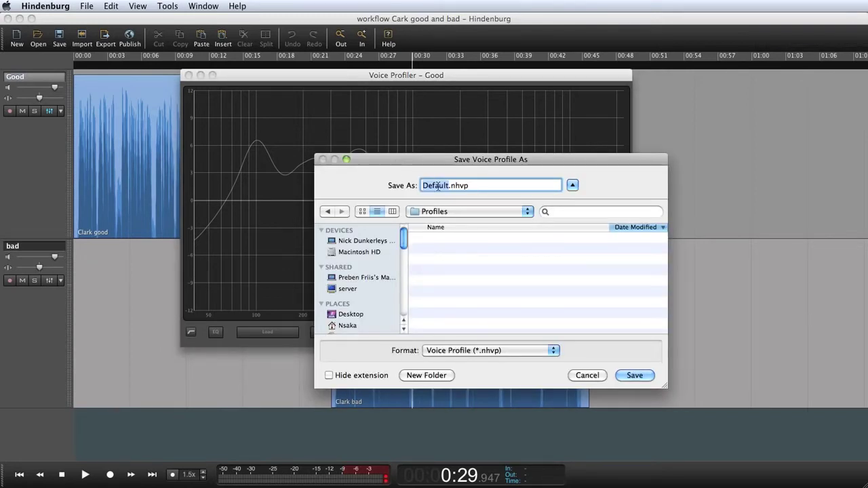
pyautogui.write('clark')
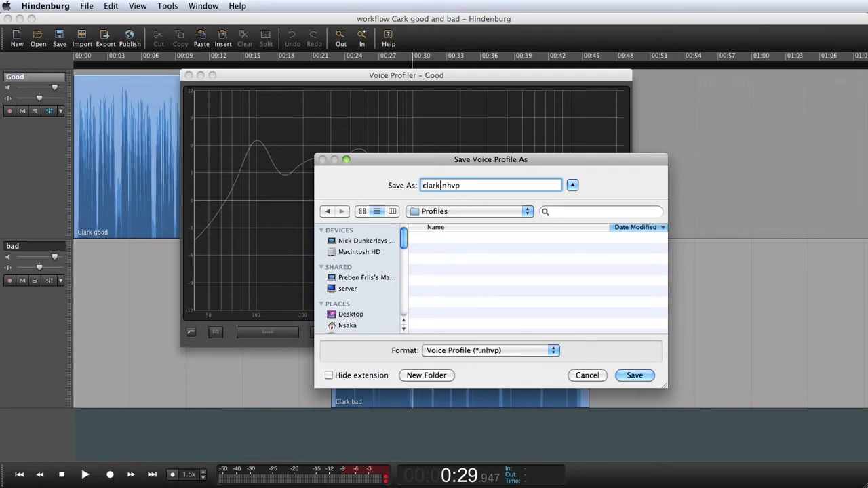
# - Confirm saving clark.nhvp, then replay the bad clip from 0:23 until about 0:29
pyautogui.click(629, 375)
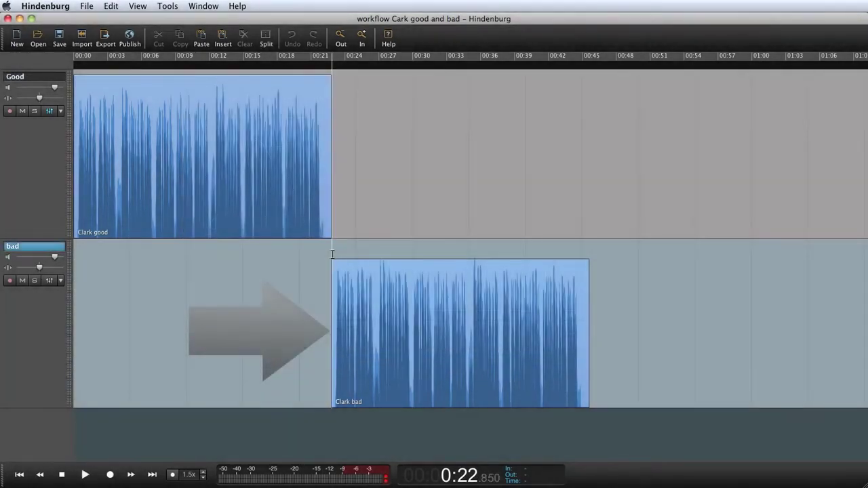
pyautogui.click(334, 253)
pyautogui.press('space')
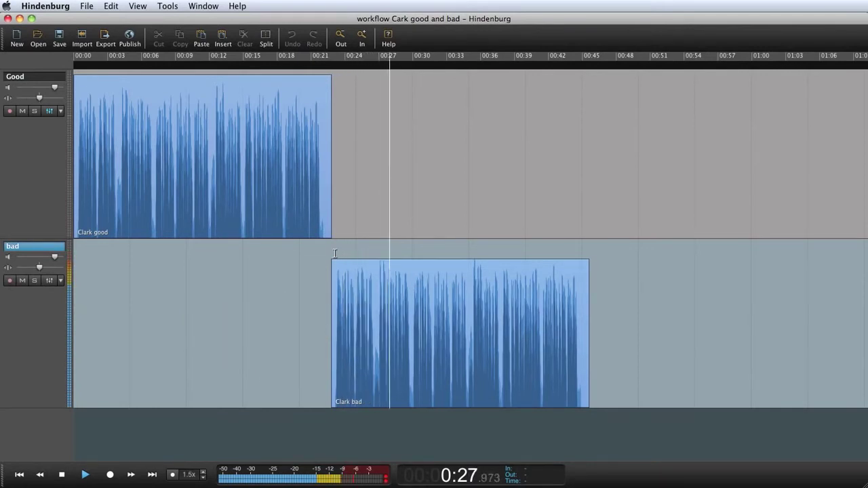
pyautogui.press('space')
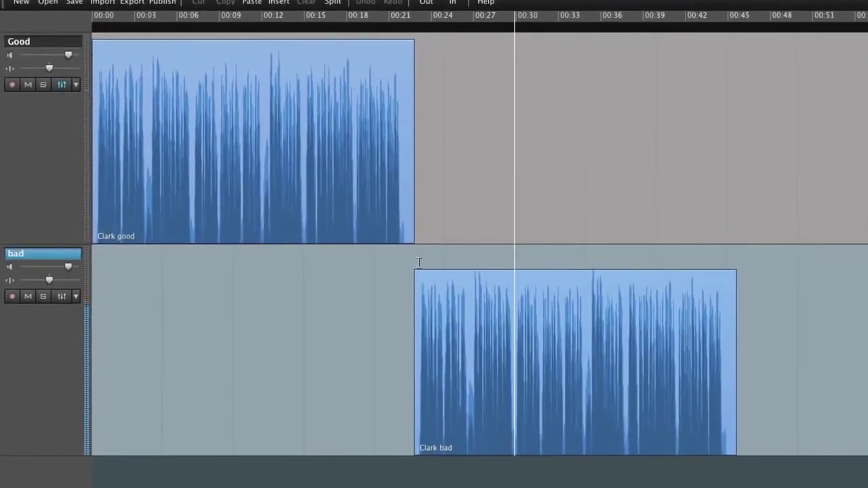
# - Apply the saved clark profile to the bad track through its Apply Profile menu
pyautogui.click(76, 296)
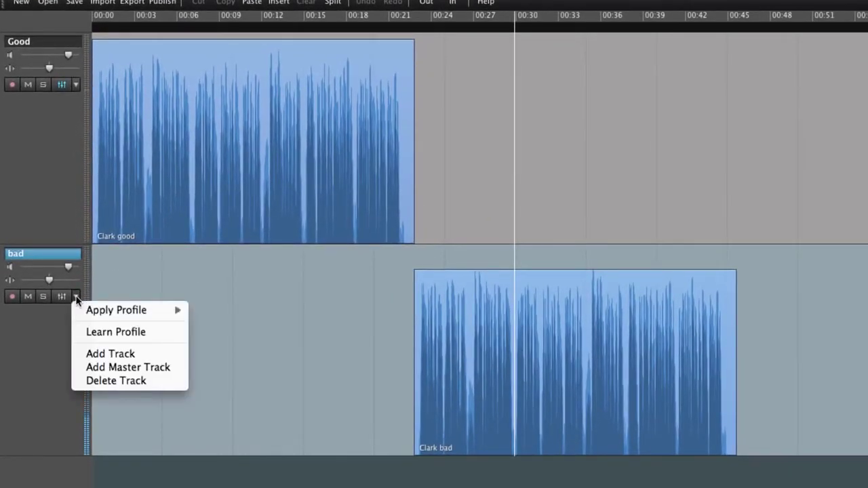
pyautogui.moveTo(95, 310)
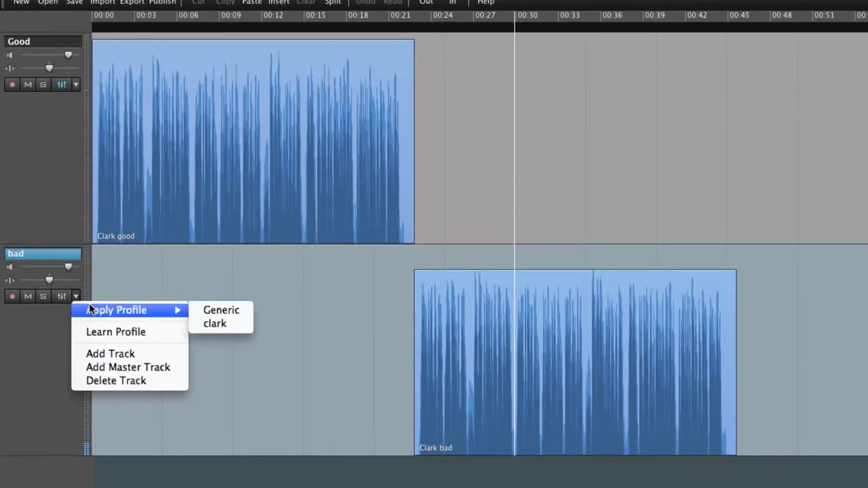
pyautogui.click(214, 324)
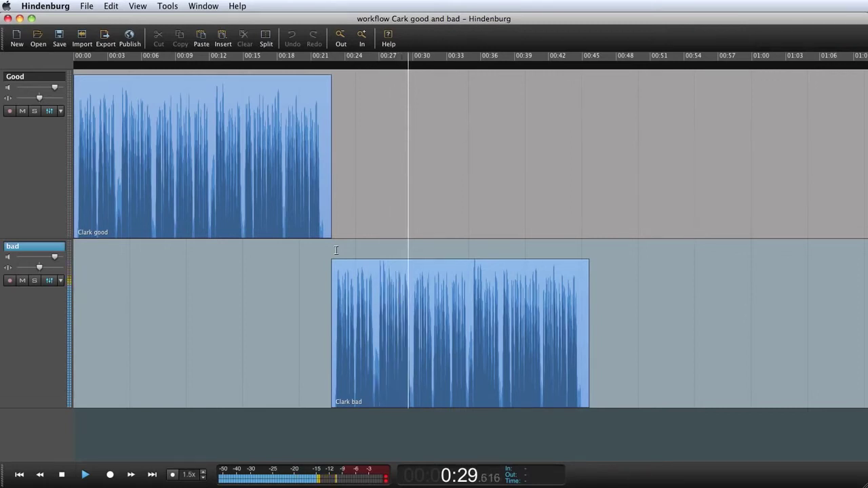
# - Open the bad track's Voice Profiler, listen to the corrected clip from 0:23, and switch the compressor off
pyautogui.click(336, 251)
pyautogui.click(49, 280)
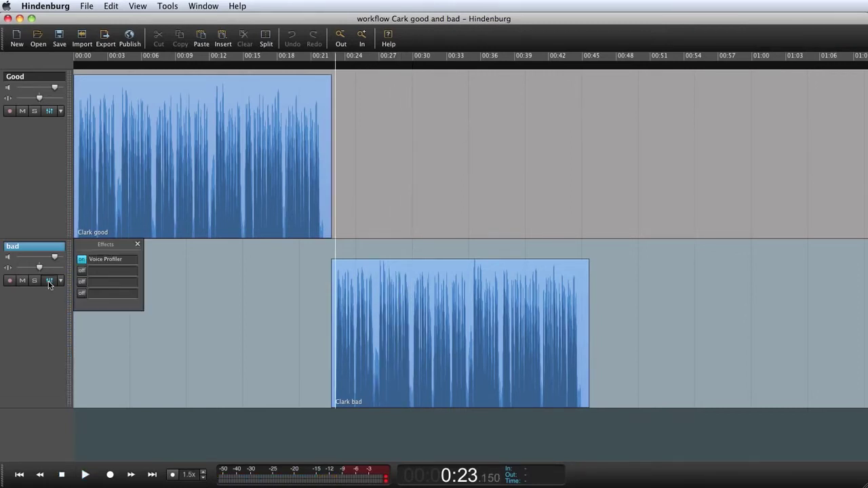
pyautogui.click(103, 265)
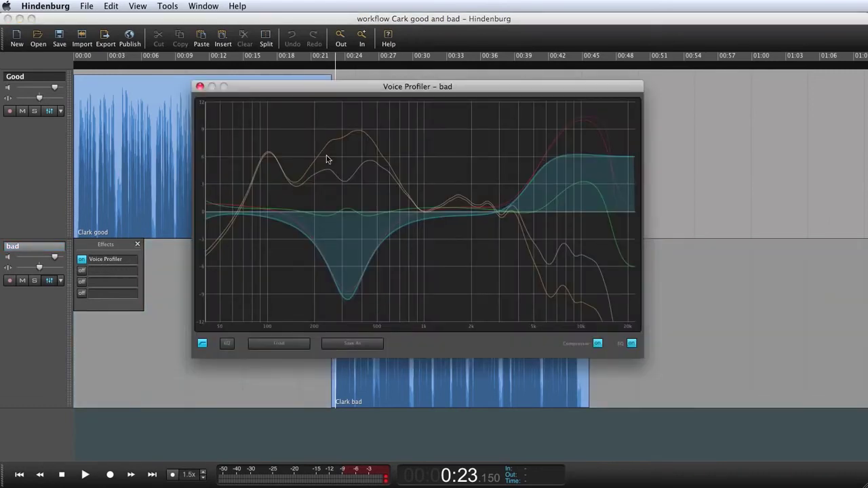
pyautogui.moveTo(389, 92)
pyautogui.mouseDown()
pyautogui.moveTo(278, 92)
pyautogui.moveTo(386, 93)
pyautogui.mouseUp()
pyautogui.press('space')
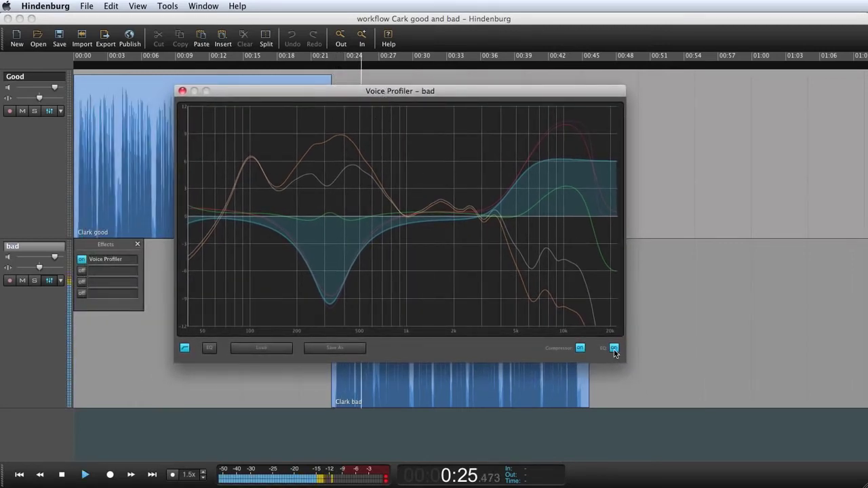
pyautogui.press('space')
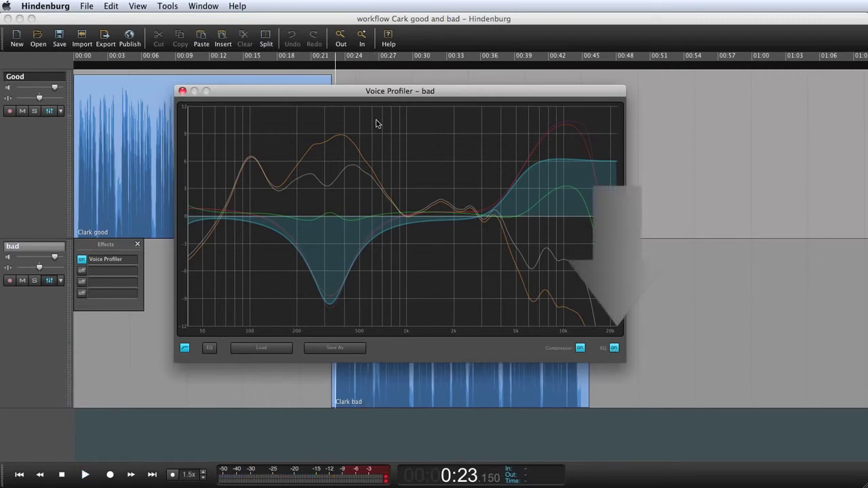
pyautogui.click(614, 347)
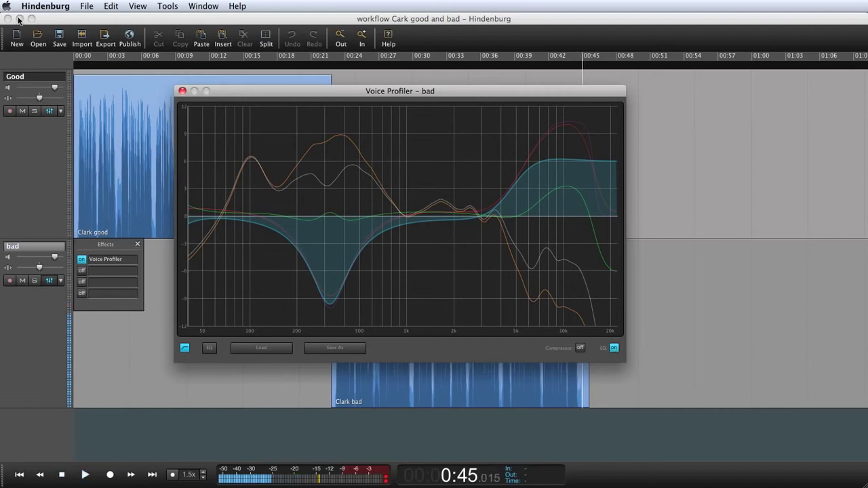
# - Close the bad track's profiler and effects, then open the recent Hindenburg Workflow mix session
pyautogui.click(183, 90)
pyautogui.click(137, 244)
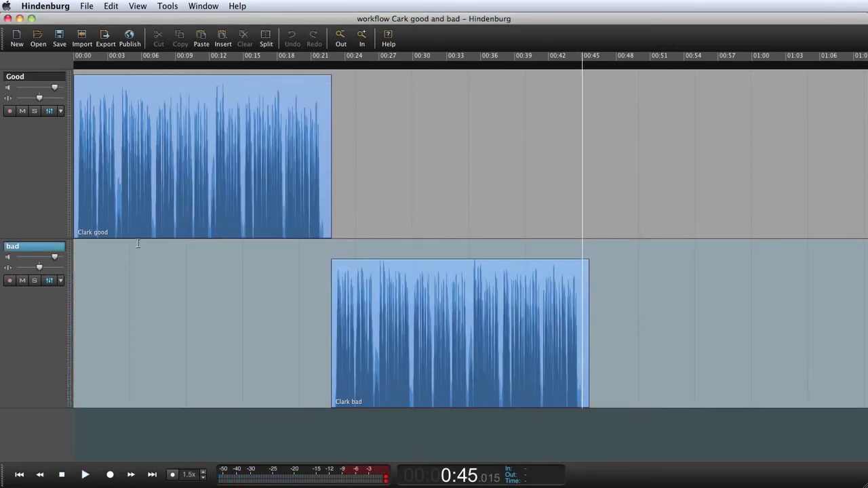
pyautogui.click(87, 6)
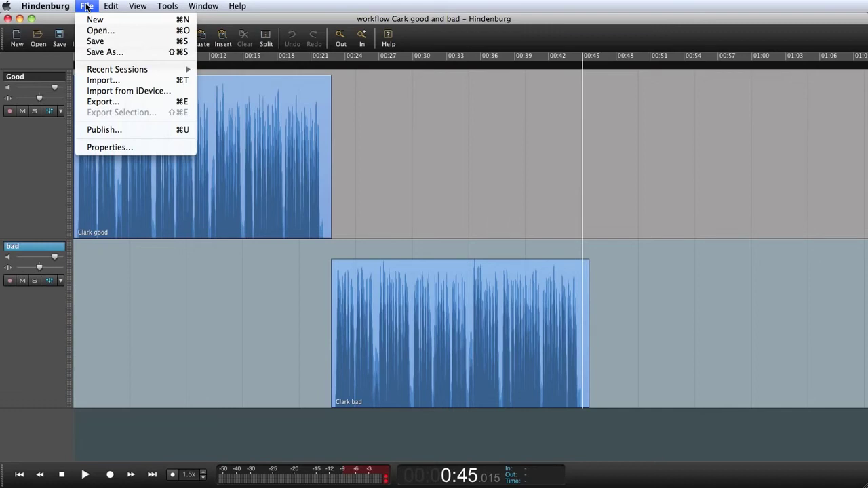
pyautogui.moveTo(110, 70)
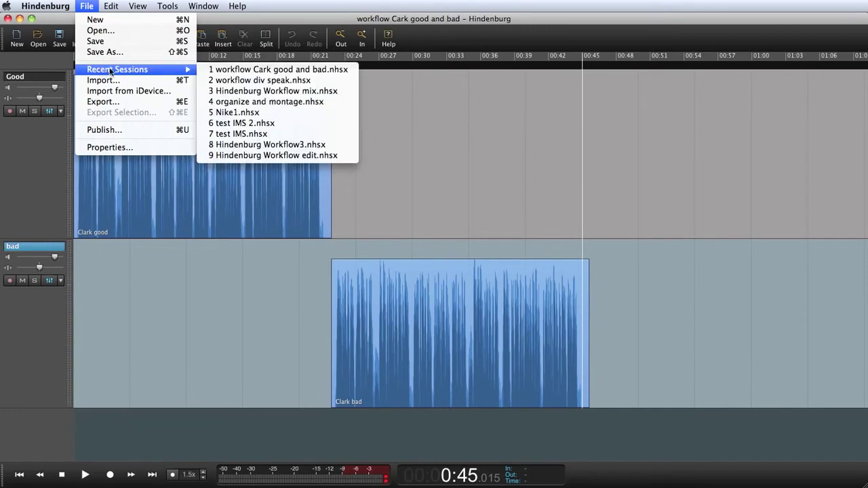
pyautogui.click(241, 92)
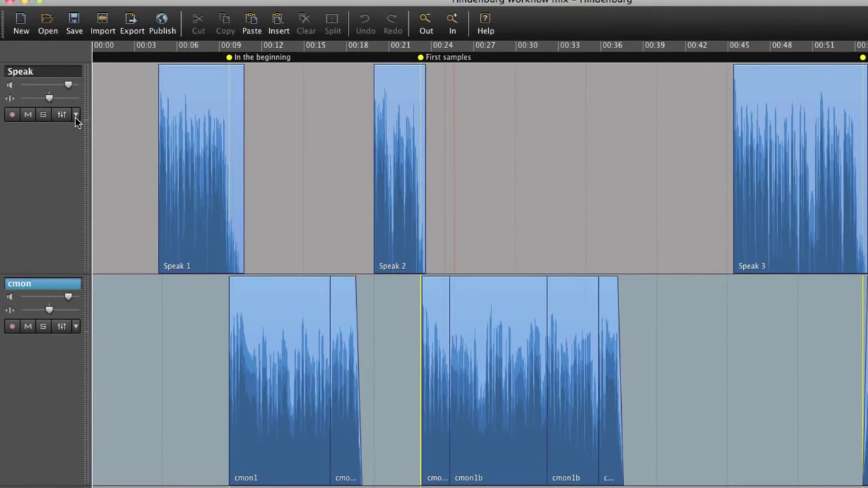
# - Apply the clark profile to the Speak track and place the playhead near 0:04
pyautogui.click(75, 117)
pyautogui.moveTo(180, 129)
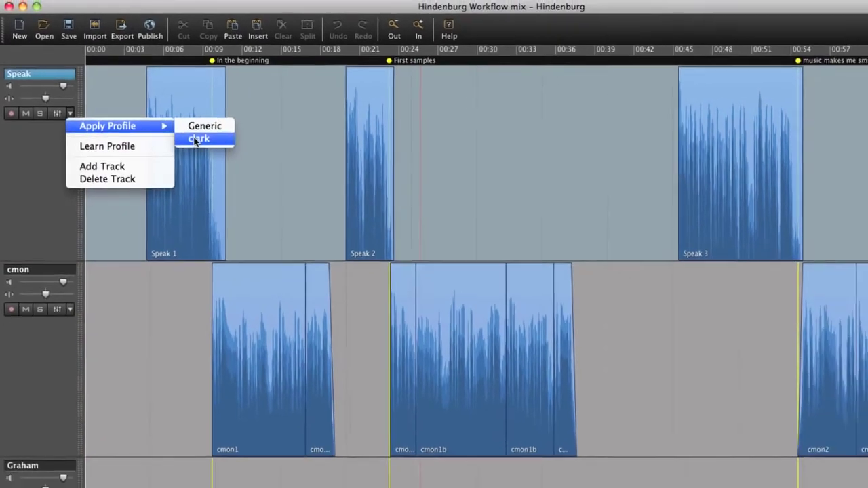
pyautogui.click(214, 141)
pyautogui.click(144, 61)
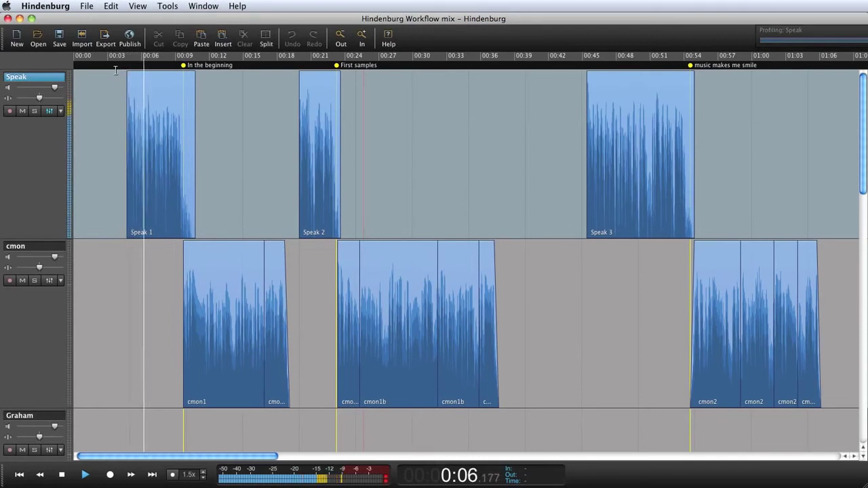
pyautogui.click(49, 111)
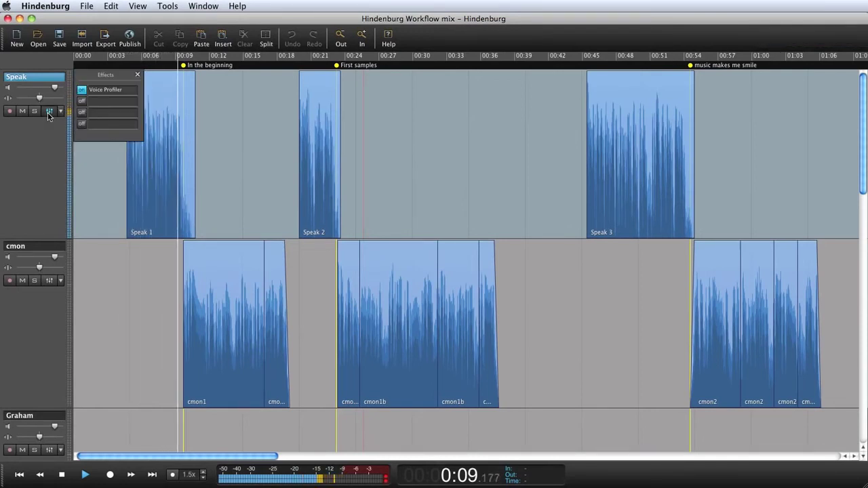
pyautogui.click(106, 91)
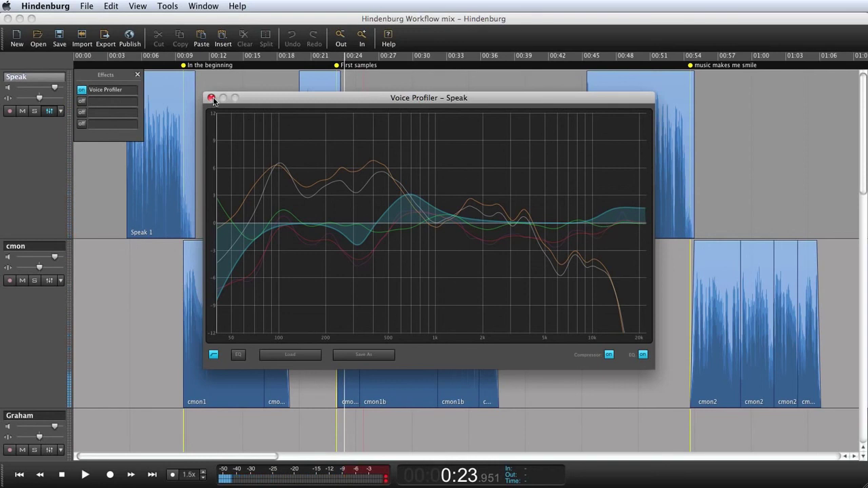
pyautogui.click(211, 98)
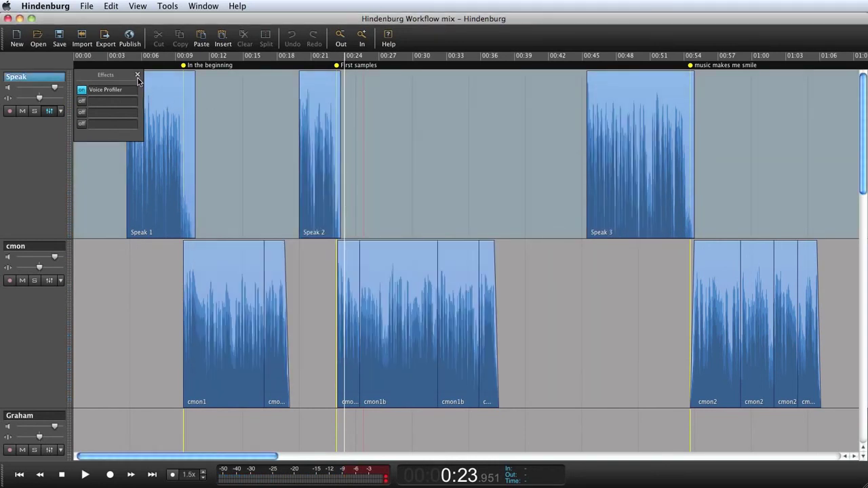
pyautogui.click(137, 75)
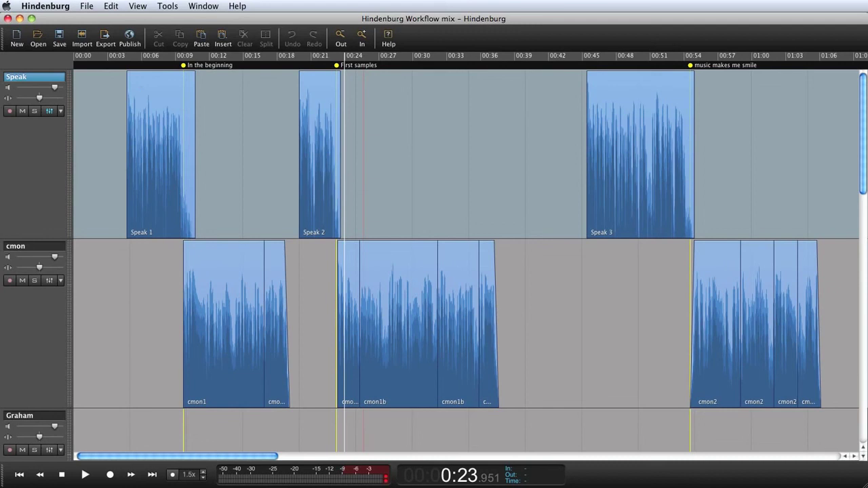